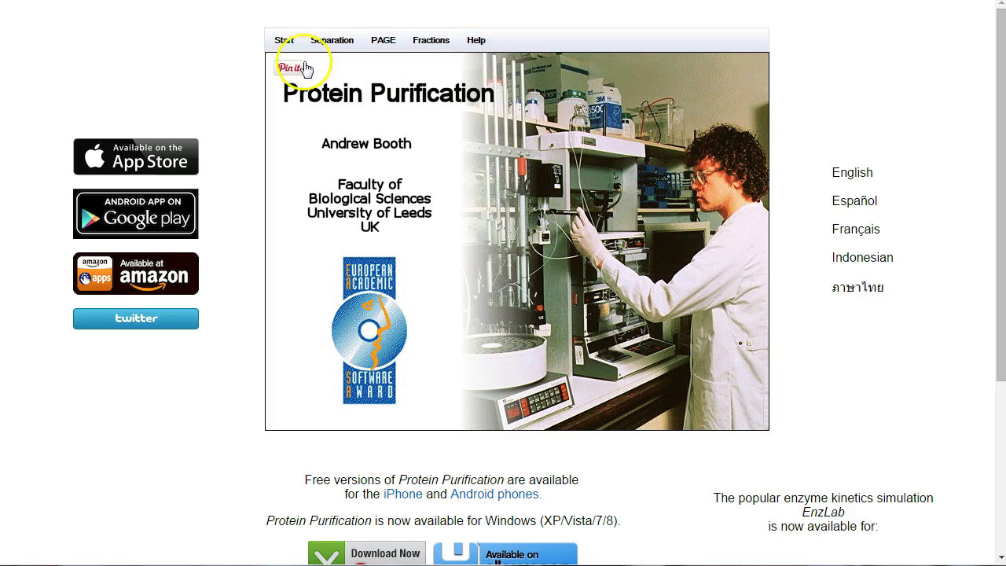
Start a new purification from the beginning using the Easy3_Mixture sample
click(286, 41)
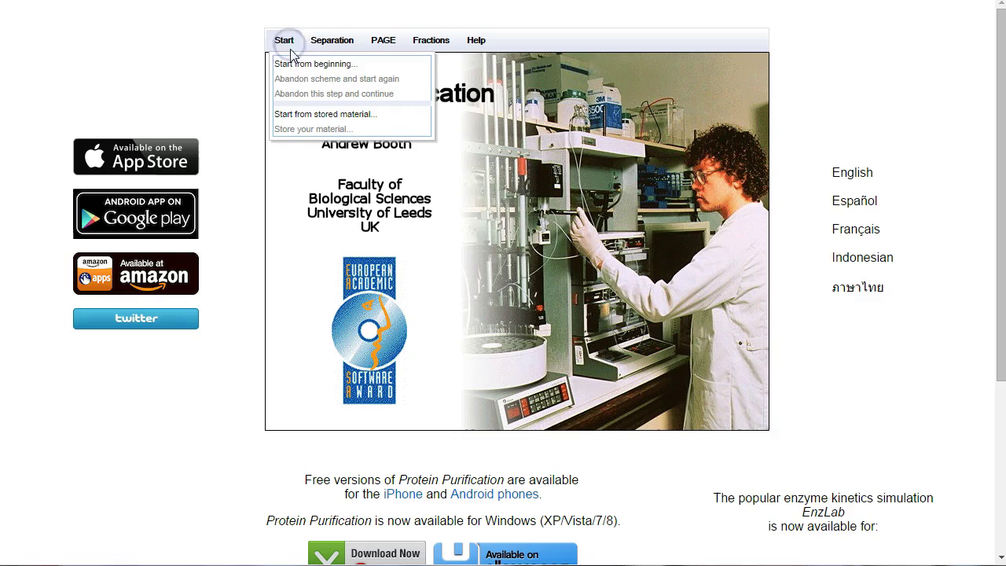
click(300, 66)
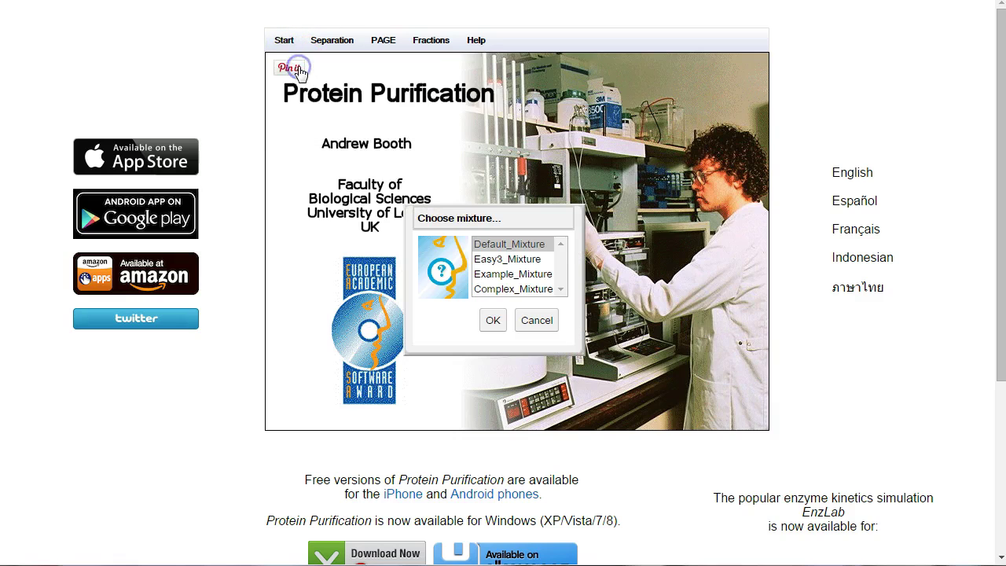
click(519, 261)
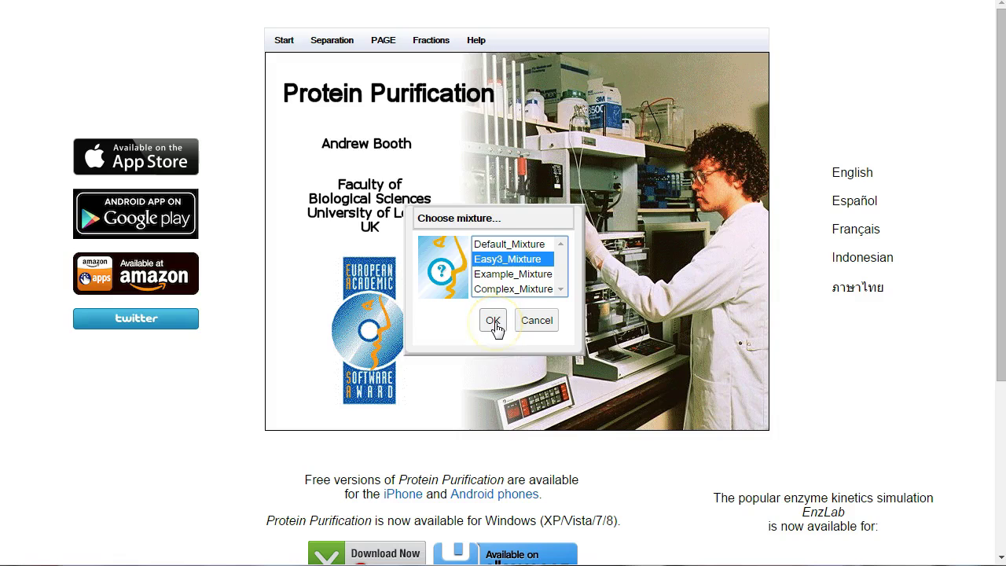
click(493, 321)
Choose protein 1 as the target and dismiss its stability information
click(495, 273)
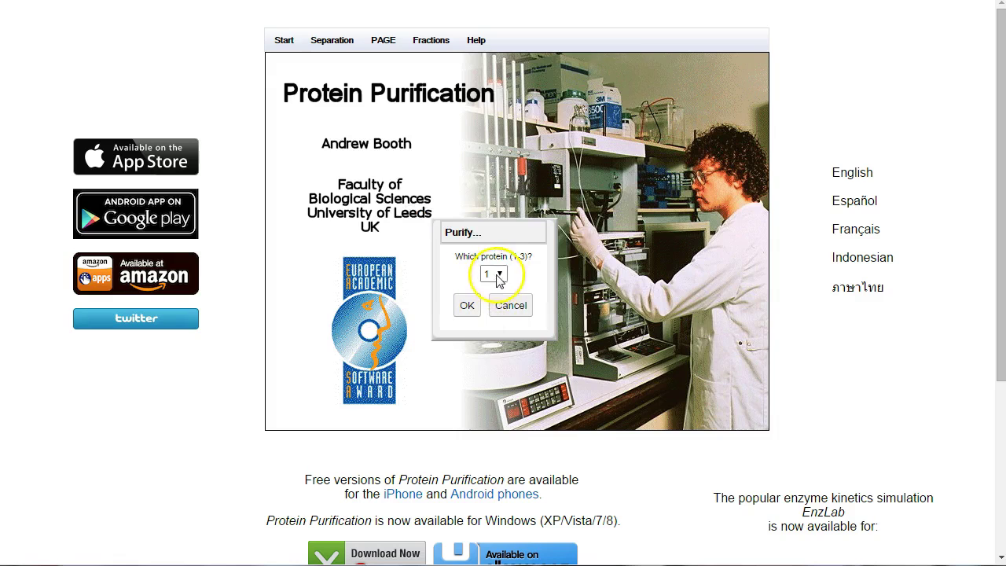
click(478, 304)
click(469, 310)
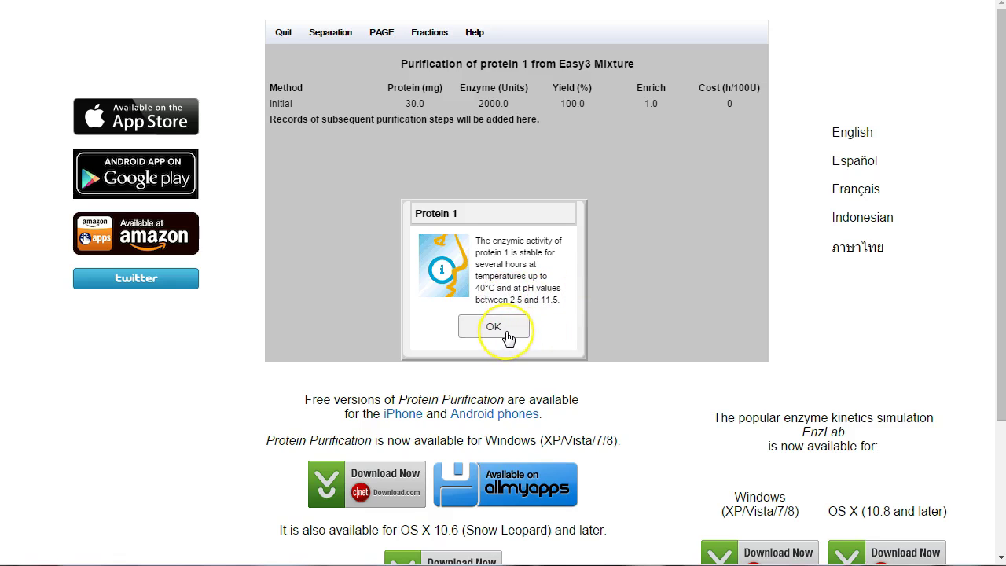
click(507, 330)
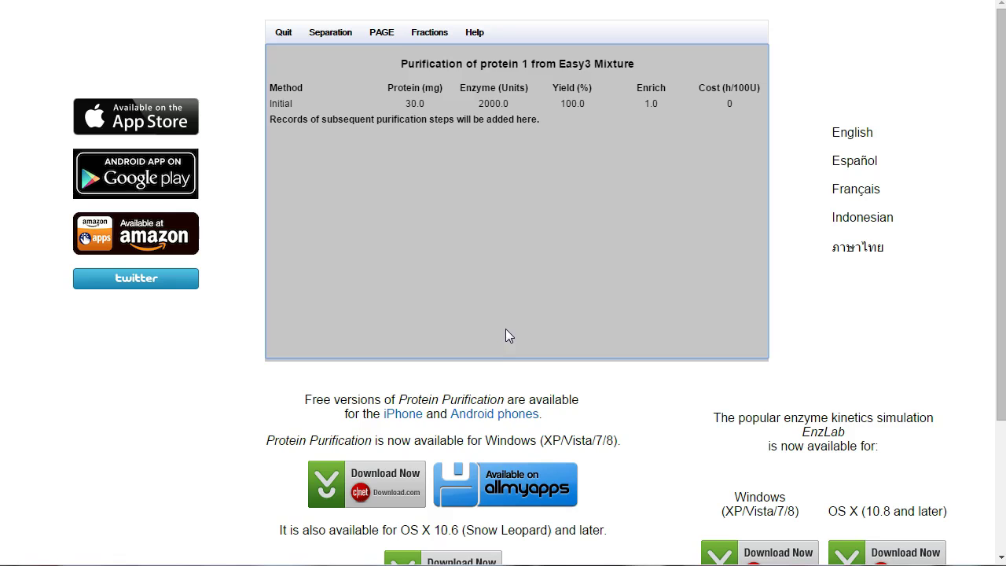
Display a 2-Dimensional PAGE gel of the initial Easy3 mixture
click(381, 36)
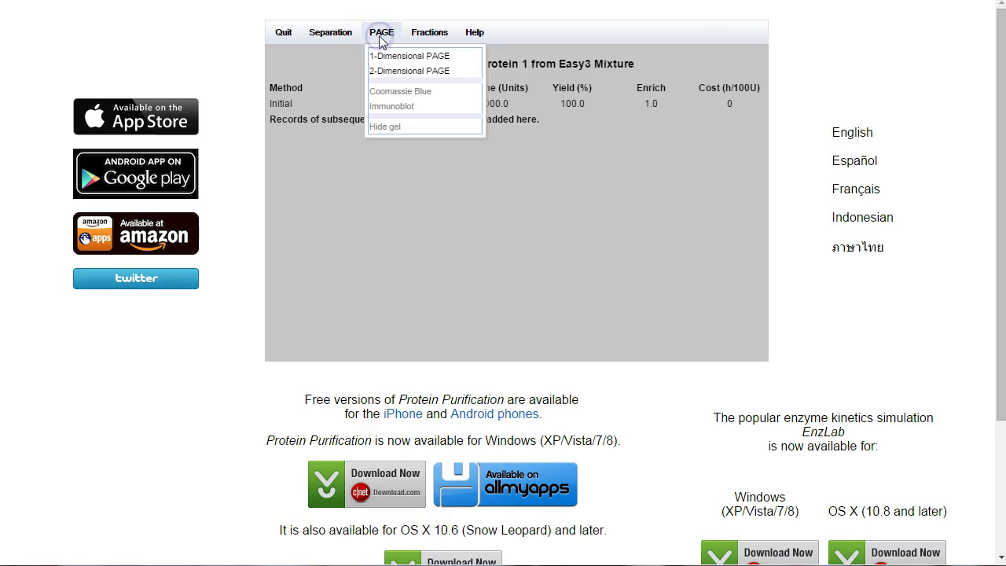
click(405, 73)
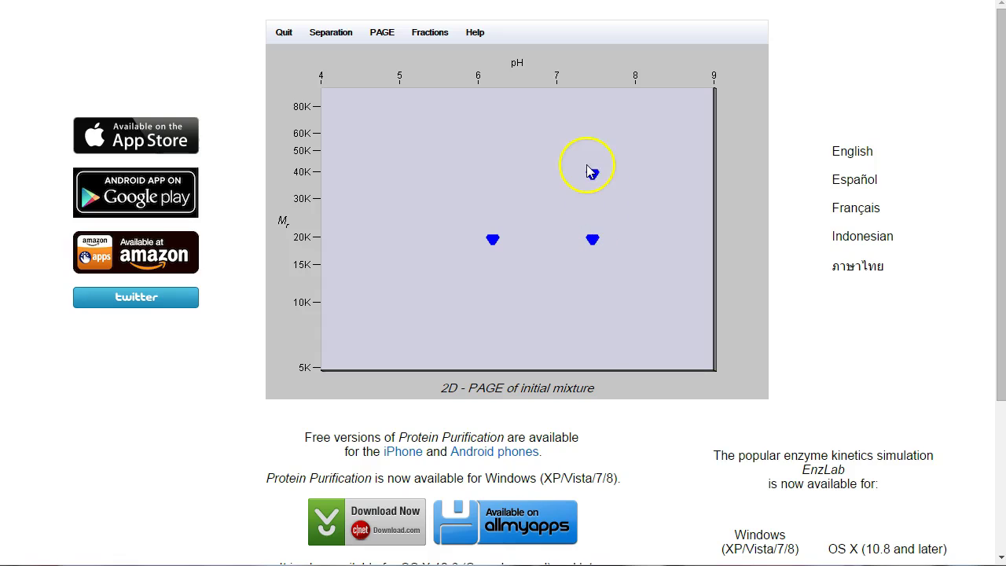
click(381, 34)
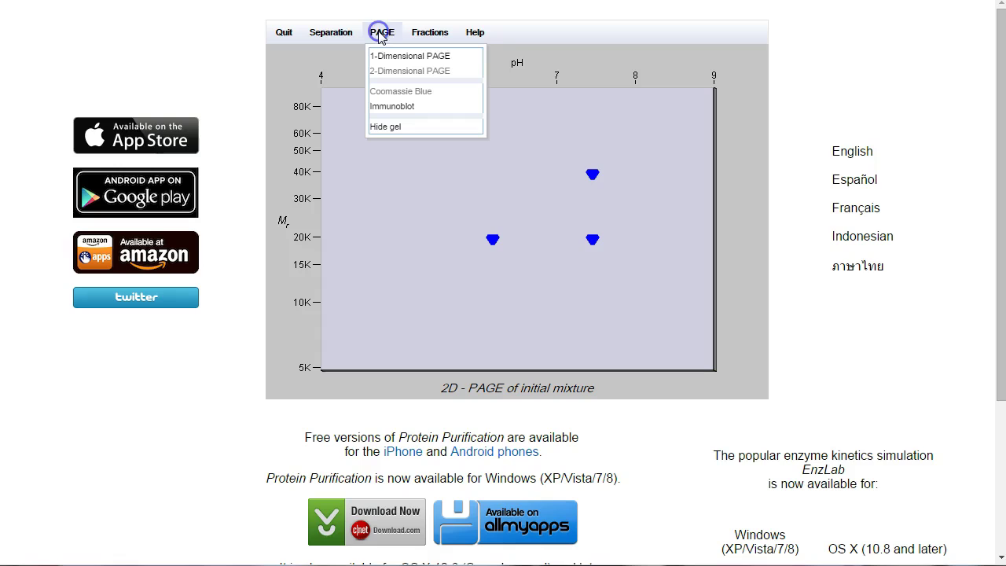
click(415, 108)
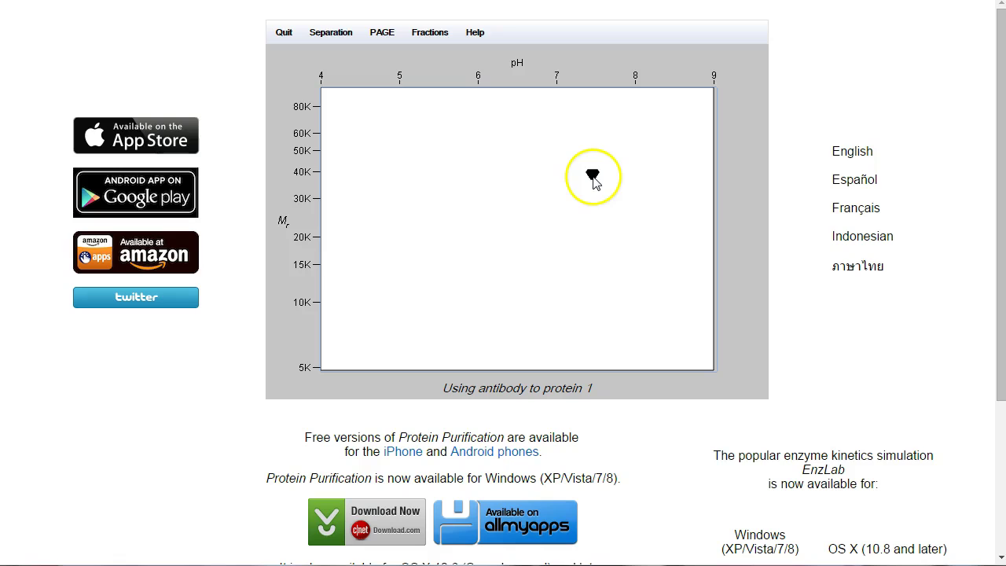
click(383, 34)
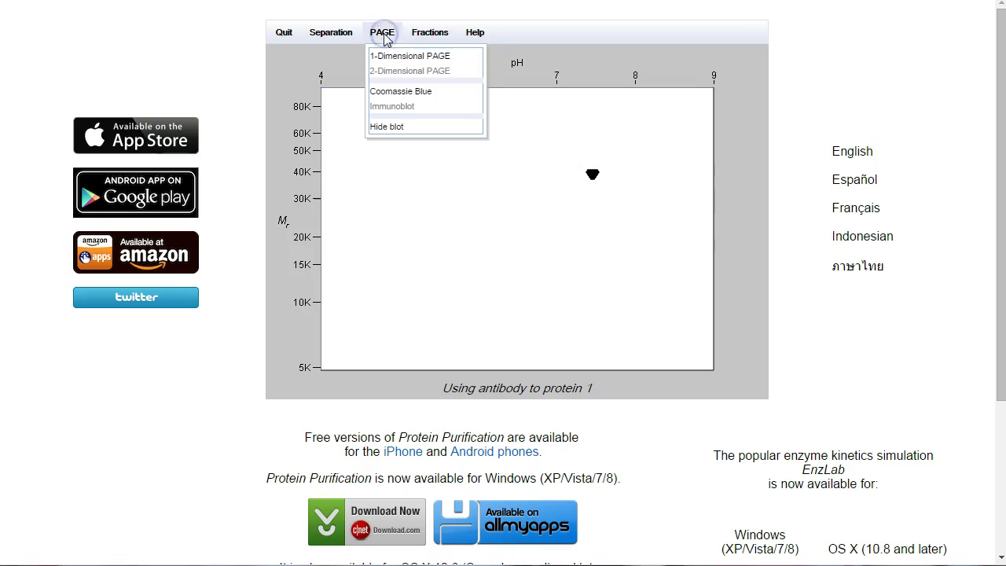
click(401, 92)
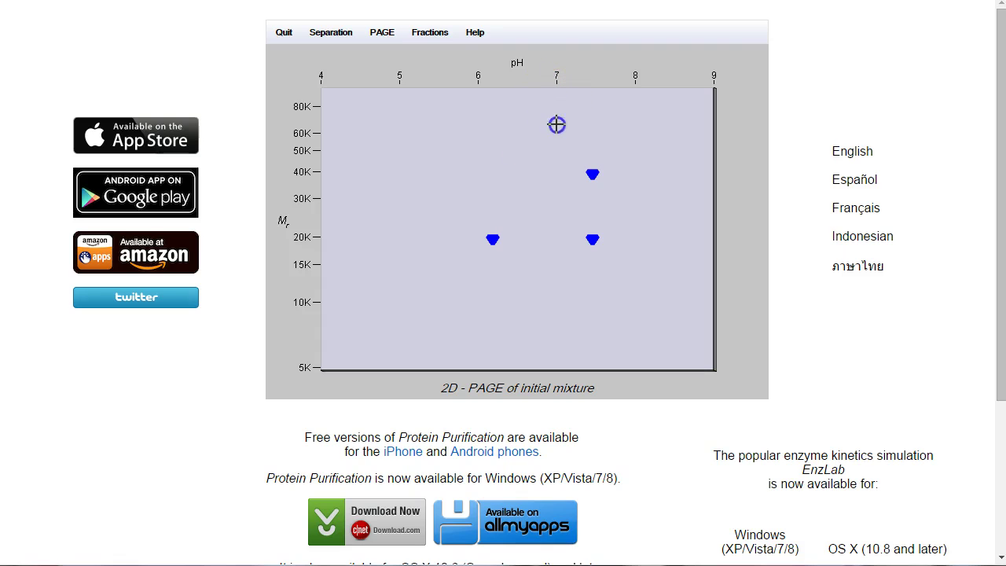
drag(557, 124, 560, 303)
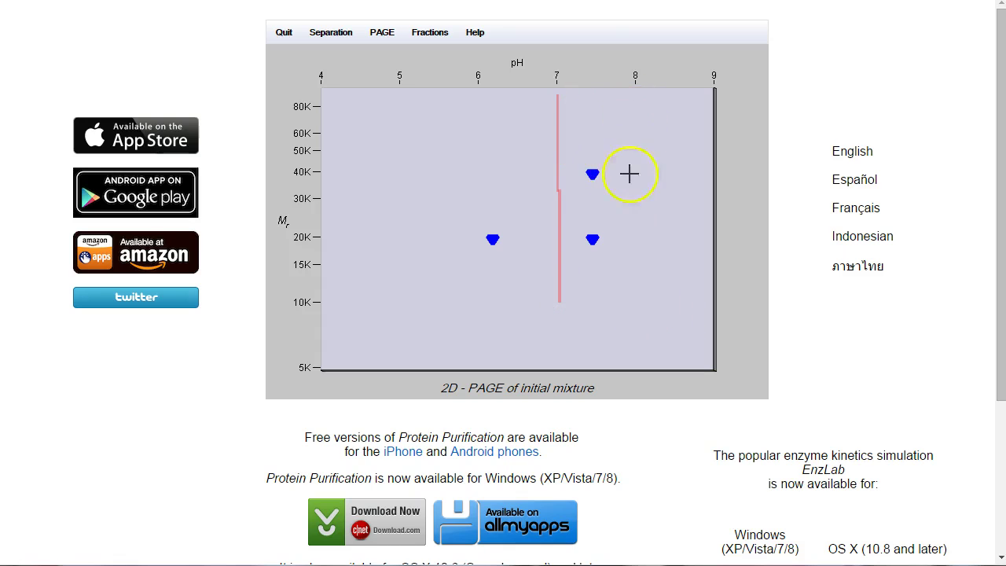
mouse_move(605, 124)
mouse_down()
mouse_move(632, 128)
mouse_move(621, 115)
mouse_move(621, 127)
mouse_move(644, 114)
mouse_move(645, 131)
mouse_move(660, 115)
mouse_move(664, 142)
mouse_move(613, 128)
mouse_move(557, 56)
mouse_move(610, 114)
mouse_move(620, 103)
mouse_move(622, 151)
mouse_up()
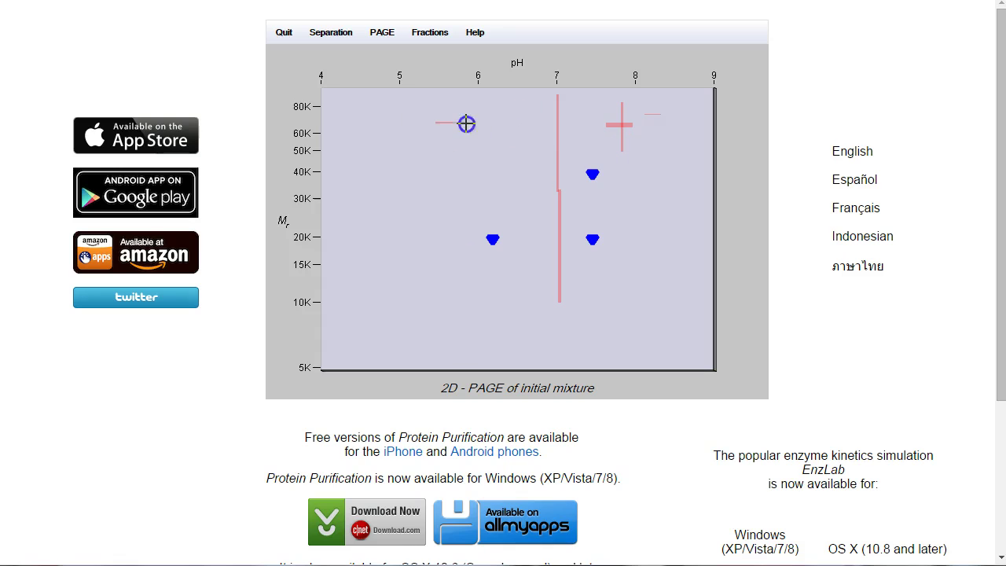
drag(662, 234, 654, 203)
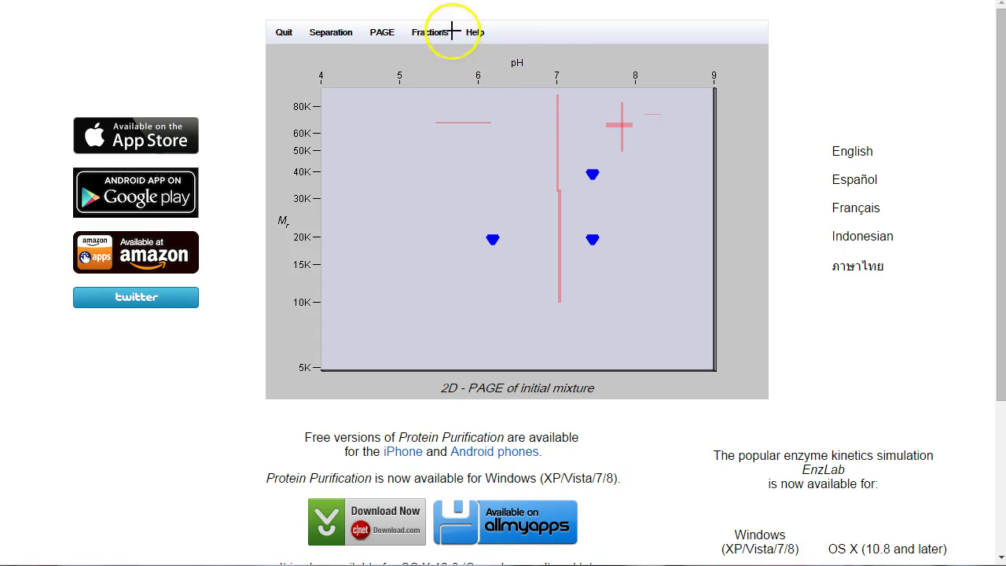
click(593, 12)
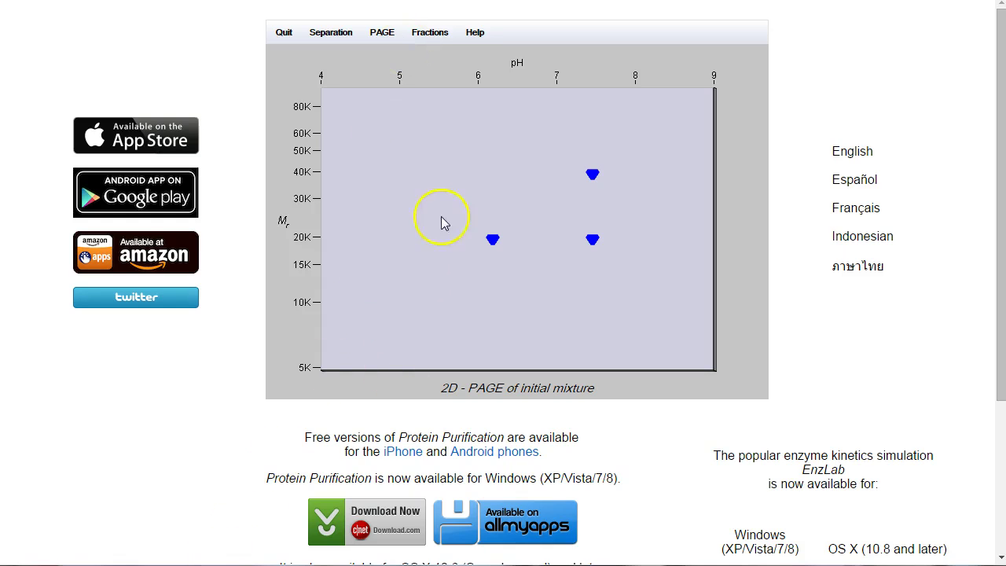
Hide the gel and choose ion exchange chromatography as the next separation
click(385, 36)
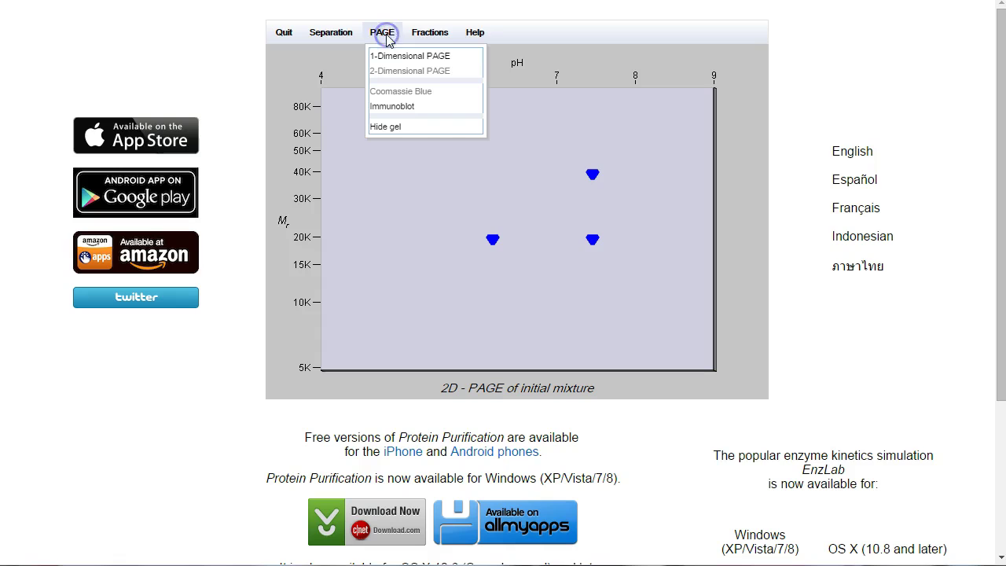
click(392, 128)
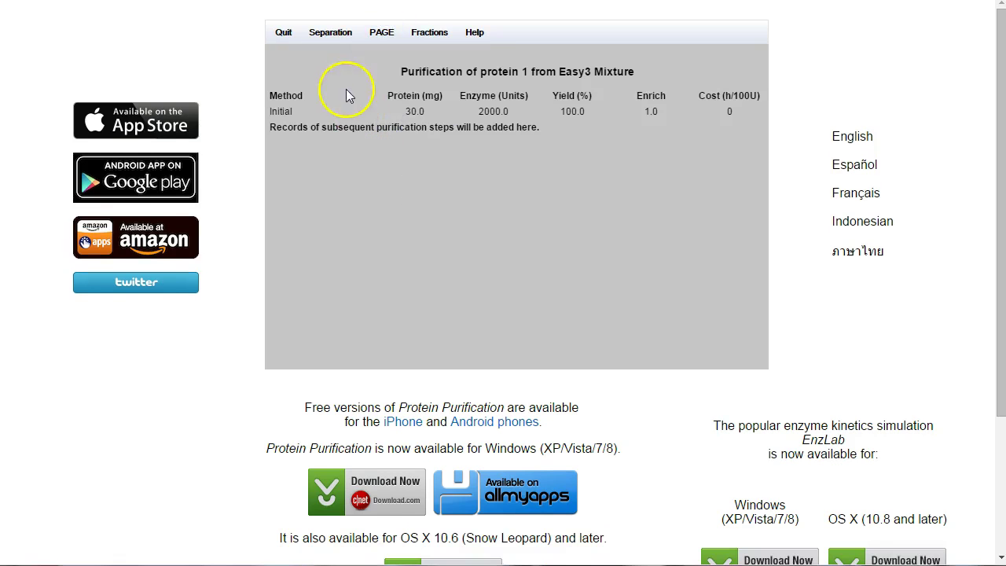
click(331, 36)
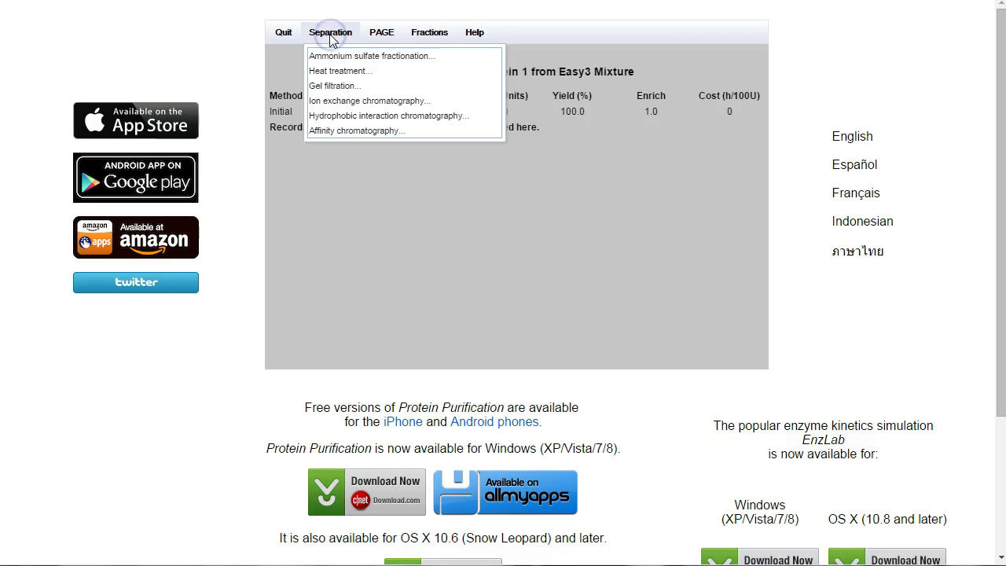
click(381, 102)
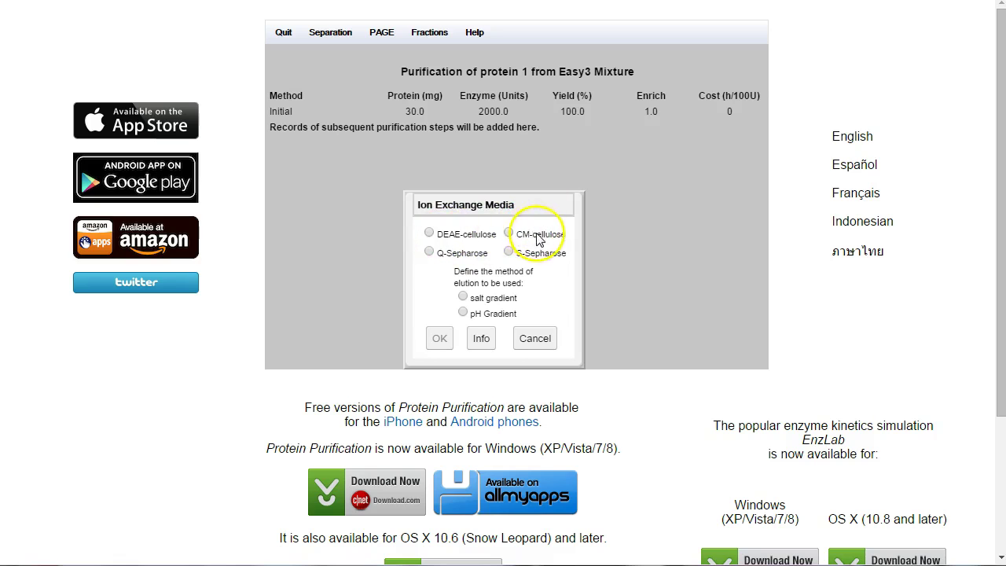
Review the ion exchange background, then select Q-Sepharose with salt gradient elution
click(481, 339)
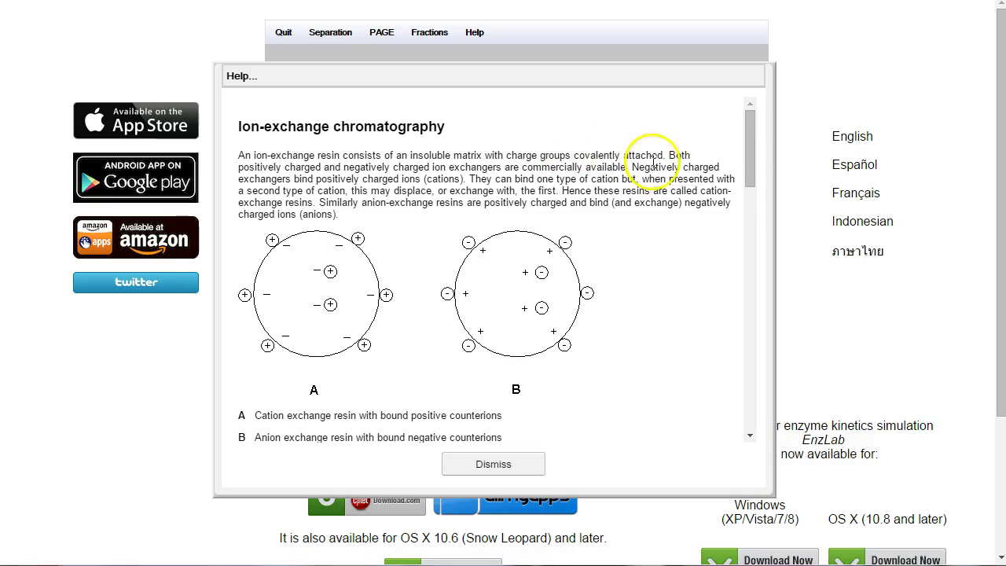
drag(751, 139, 747, 412)
click(493, 465)
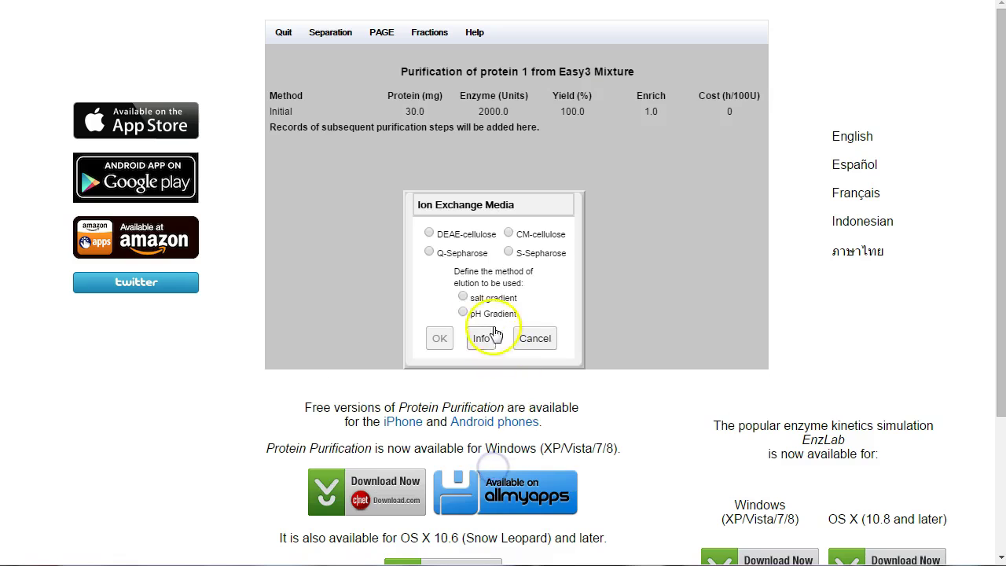
click(428, 252)
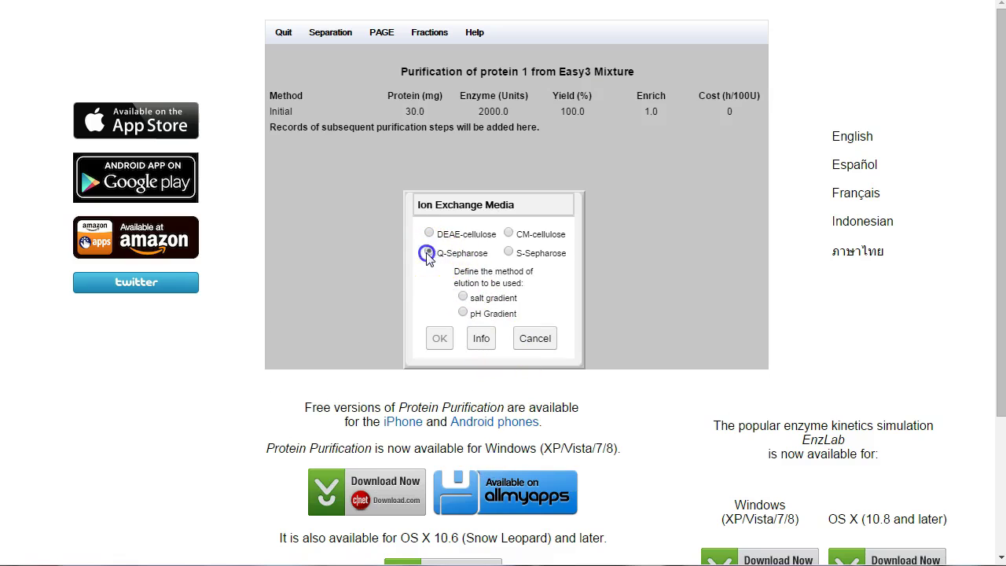
click(463, 297)
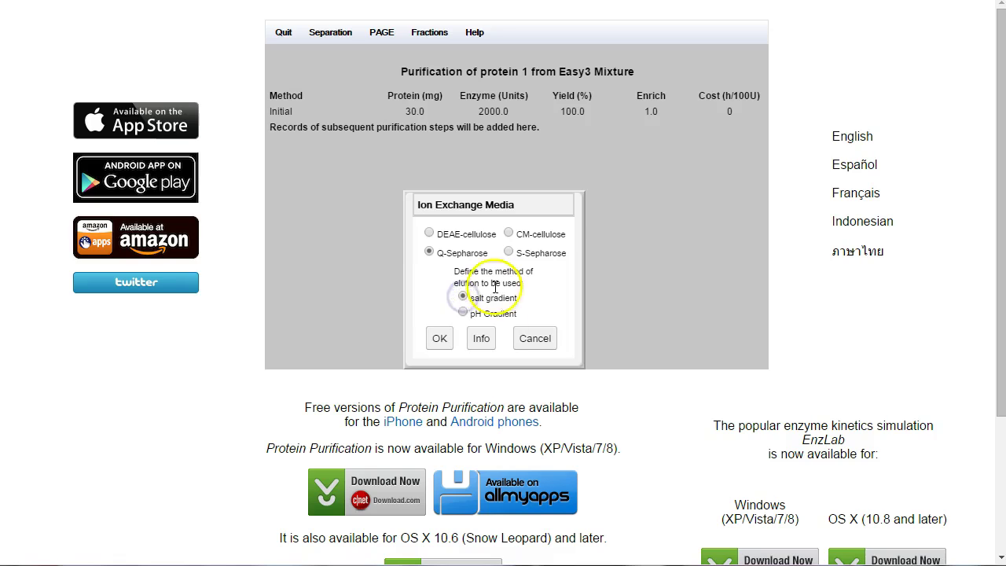
Confirm Q-Sepharose, equilibration buffer pH 7.0 and 0.0–0.5 M gradient limits to run the column
click(440, 340)
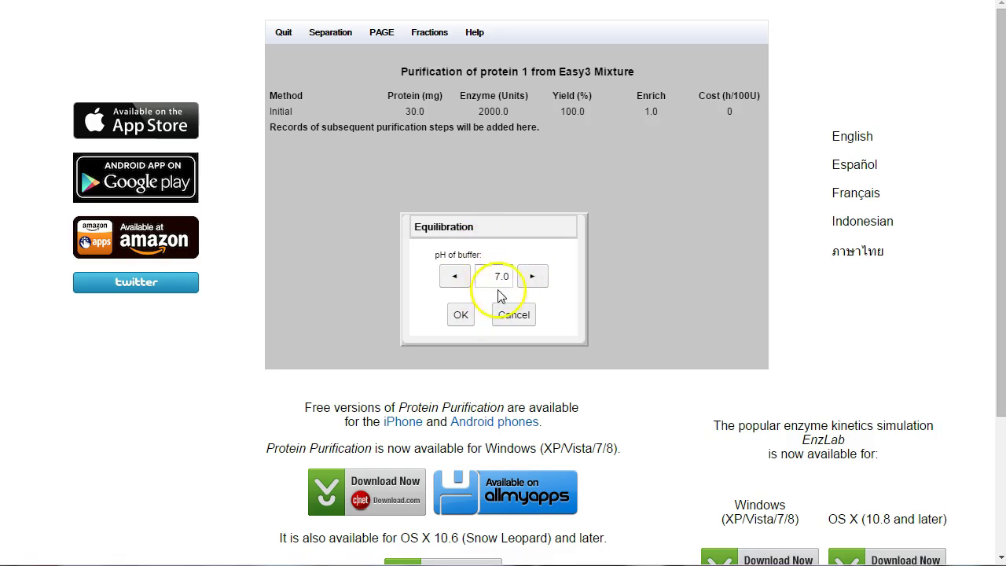
click(461, 316)
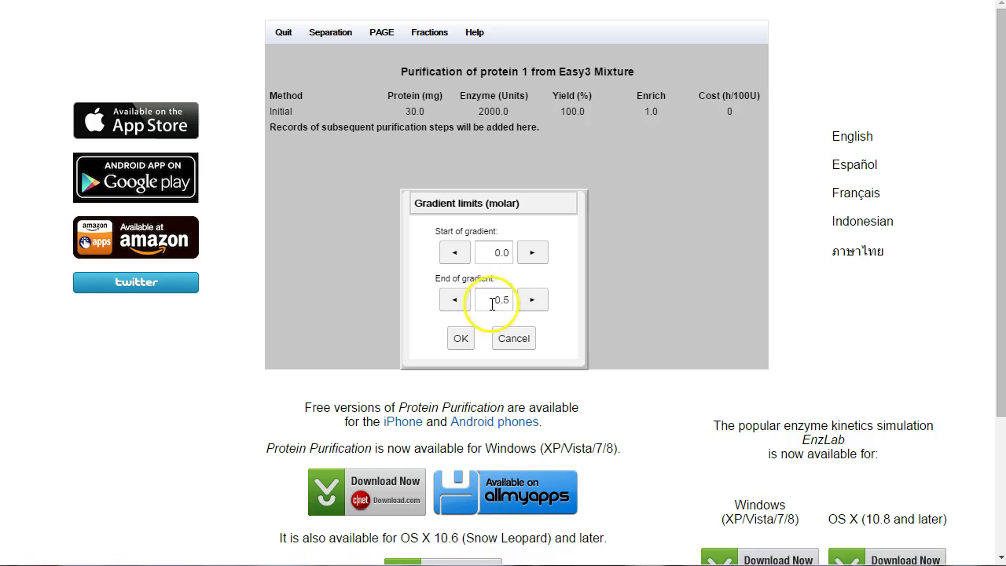
click(461, 339)
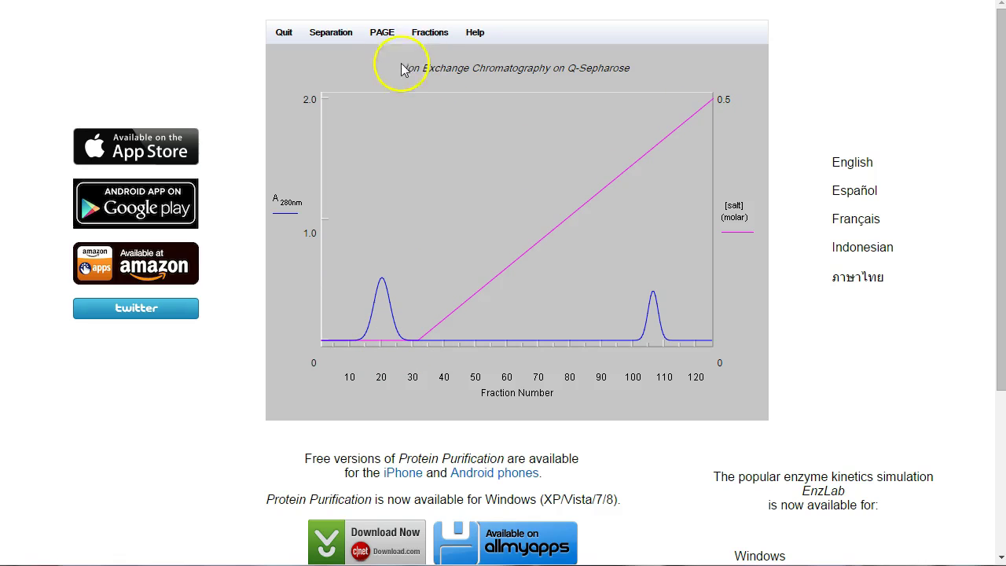
Assay the Q-Sepharose fractions for enzyme activity, revealing a peak near fraction 20
click(381, 32)
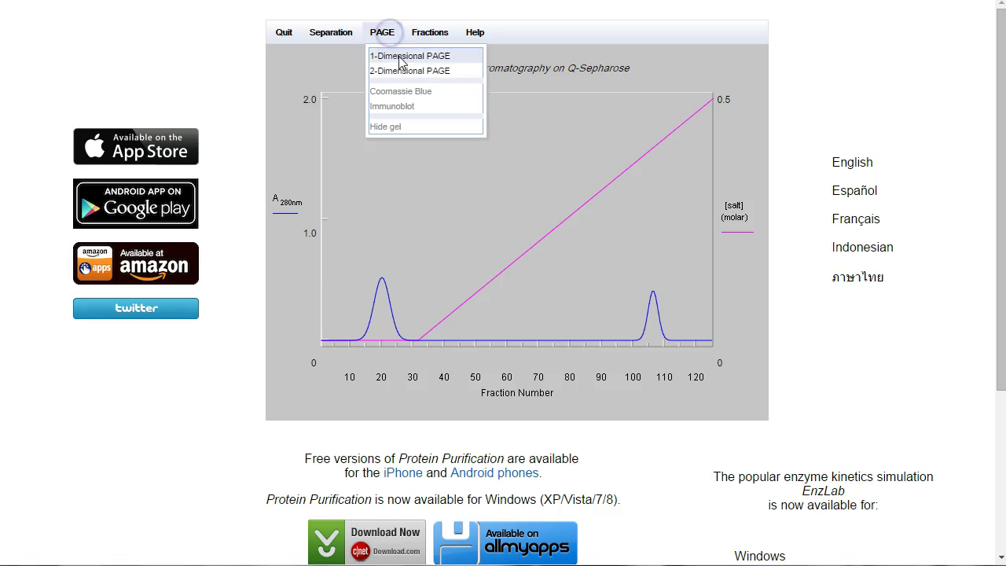
click(402, 67)
click(120, 114)
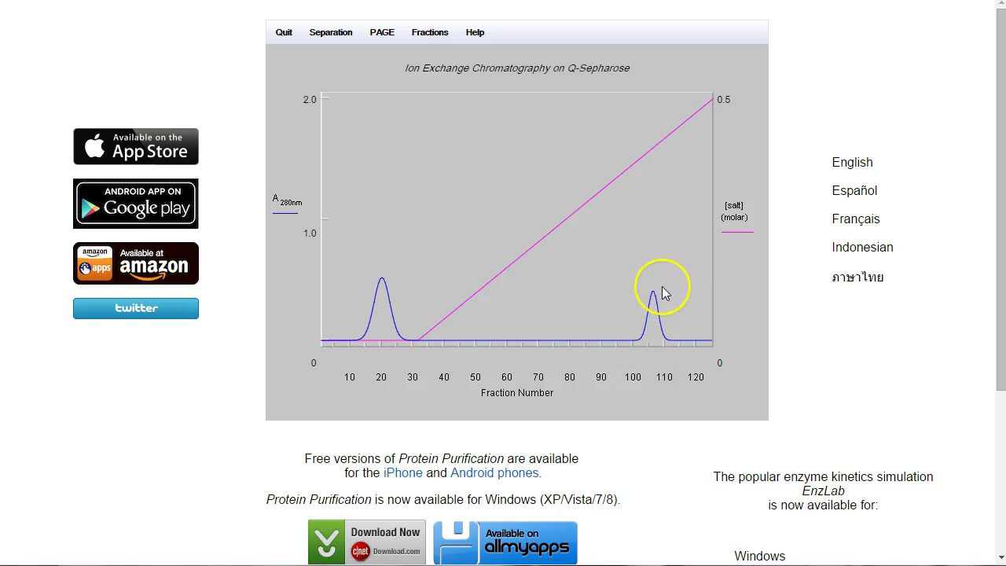
click(440, 38)
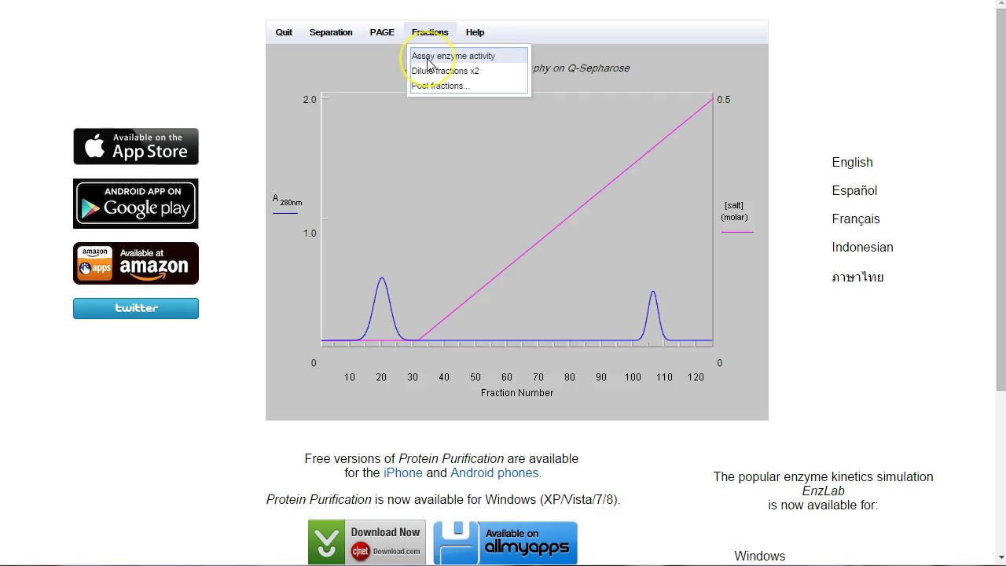
click(429, 59)
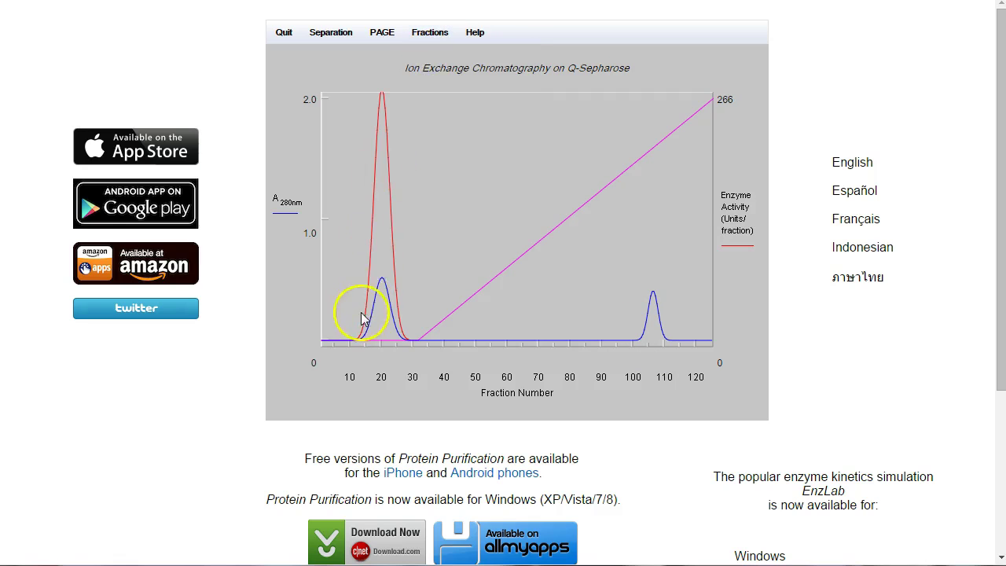
Pool ion exchange fractions 10 through 30
click(426, 44)
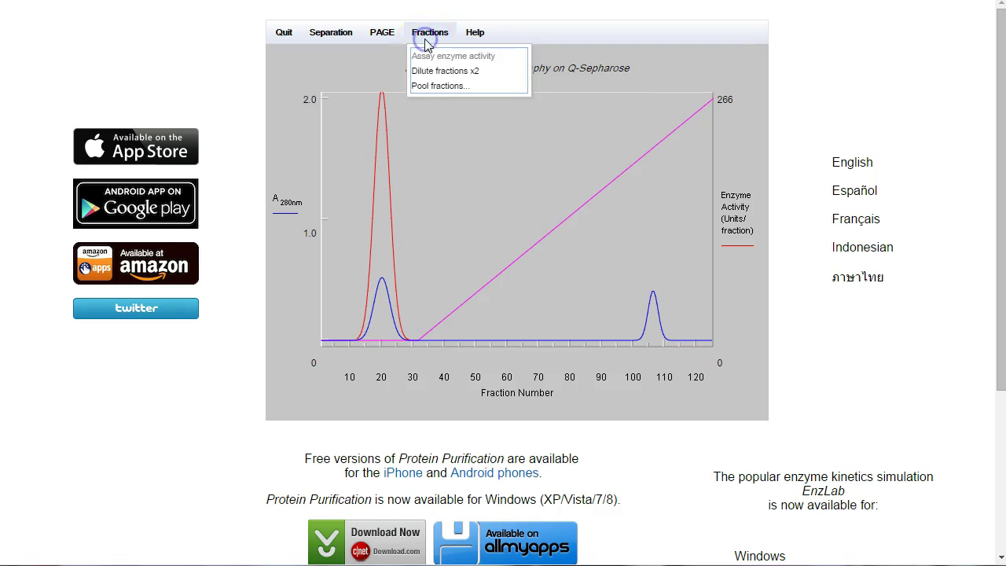
click(439, 86)
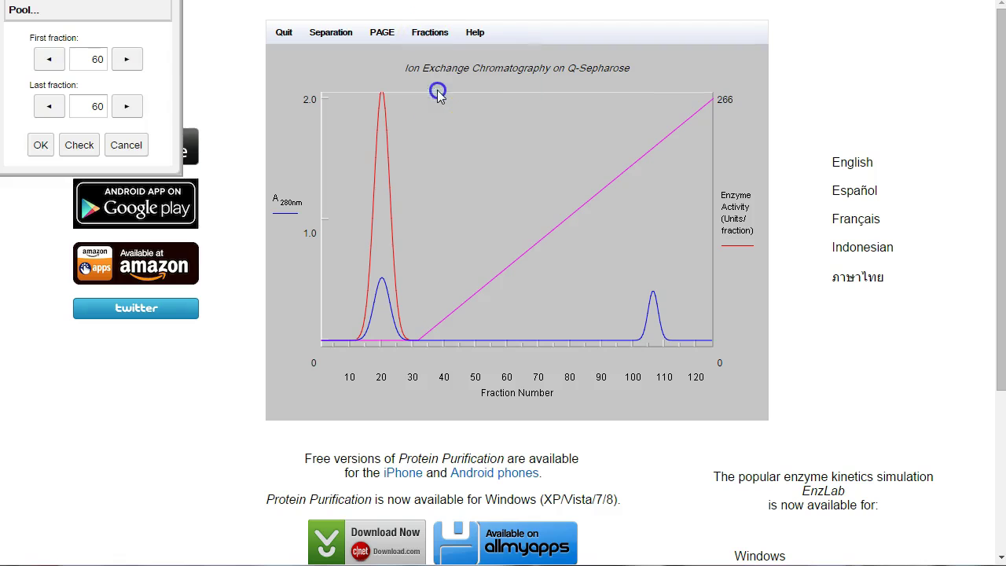
double_click(99, 59)
text(10)
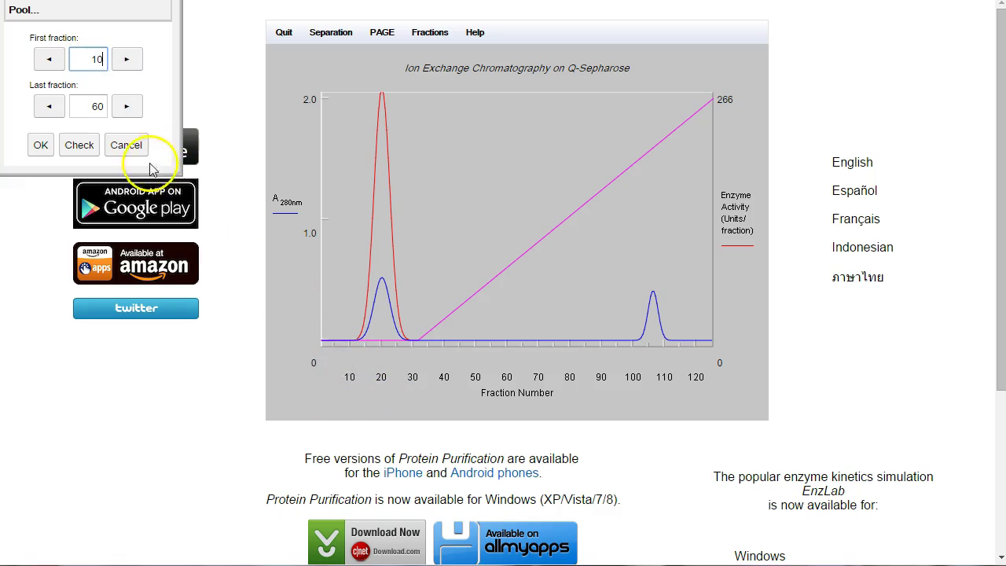
double_click(98, 106)
text(30)
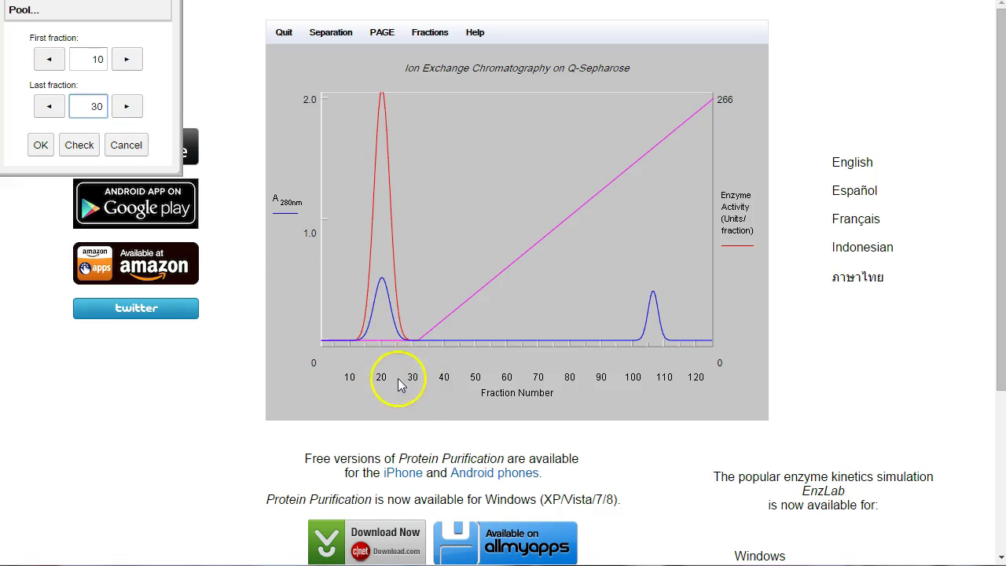
click(44, 146)
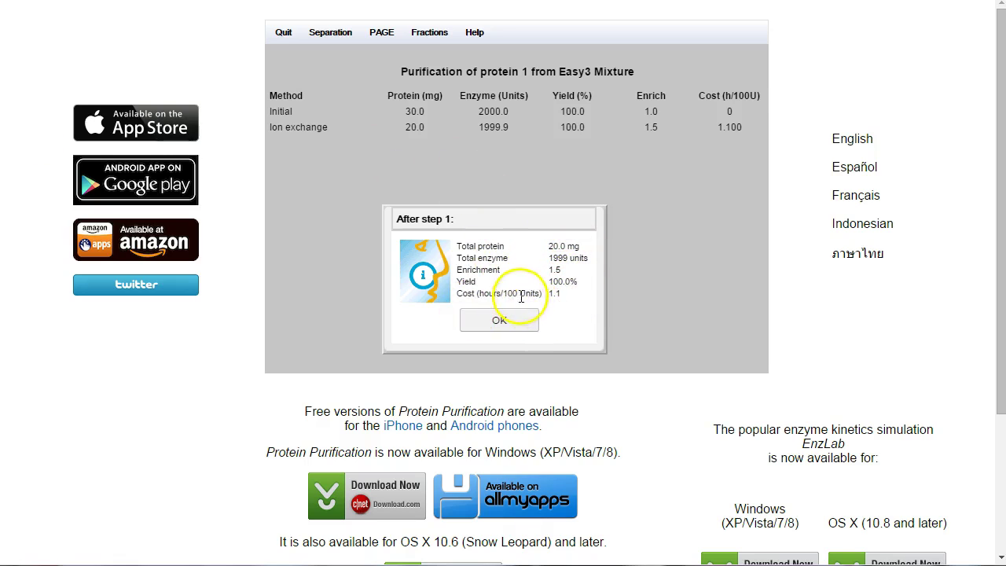
Dismiss the step 1 summary and run a 2D PAGE of the pooled fractions
click(521, 327)
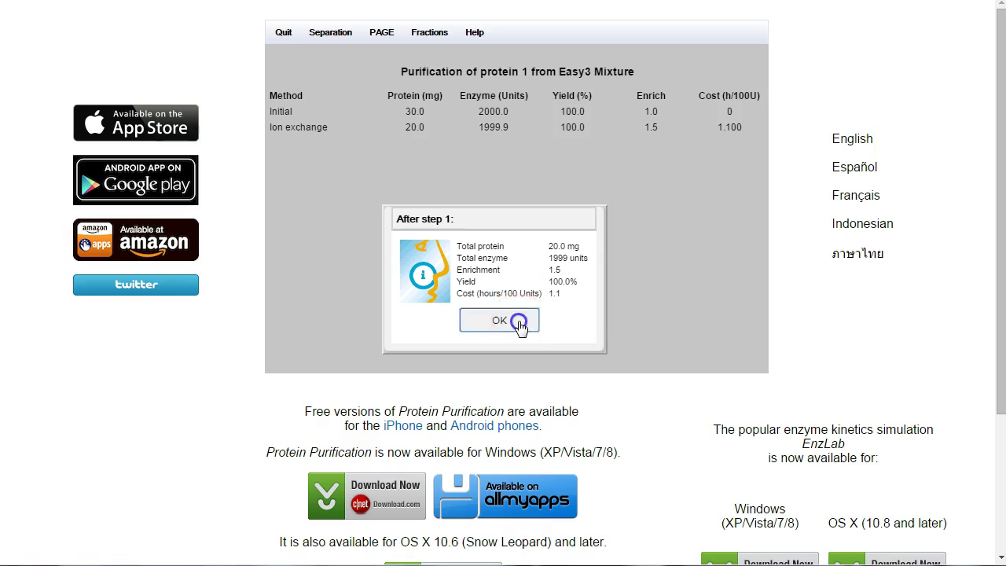
click(382, 33)
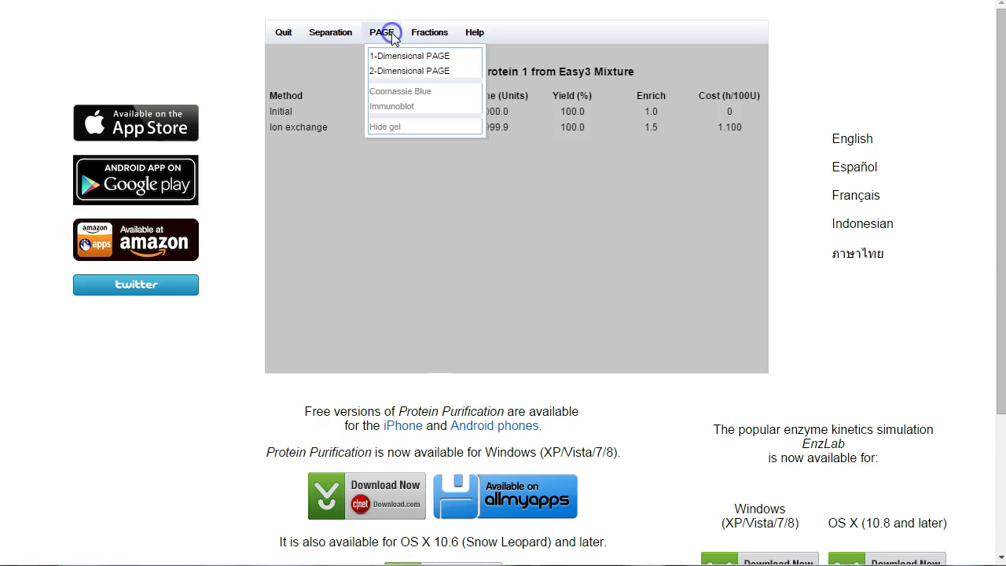
click(414, 72)
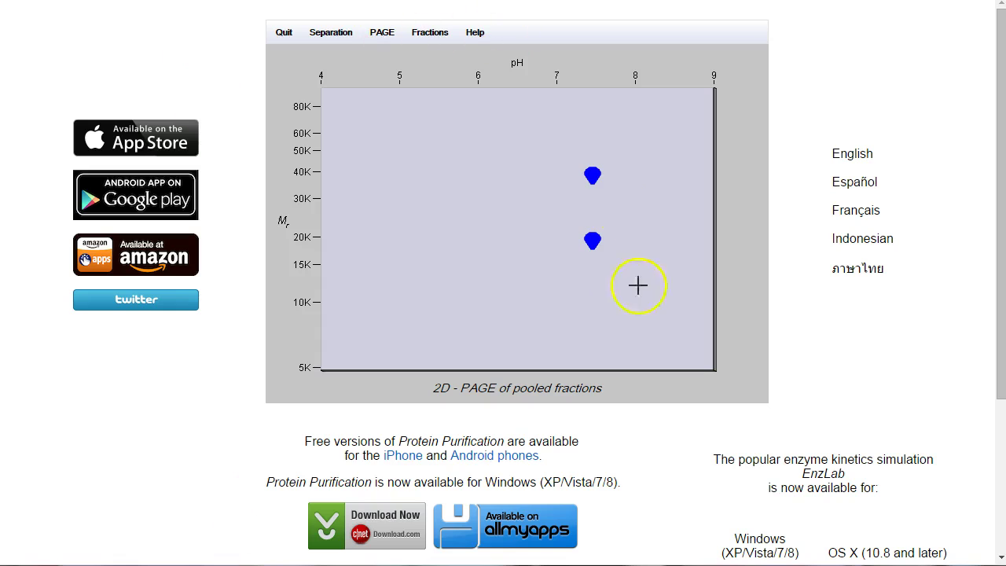
Box the two gel spots near 40K and 20K to inspect them, then clear the markings
drag(577, 175, 617, 168)
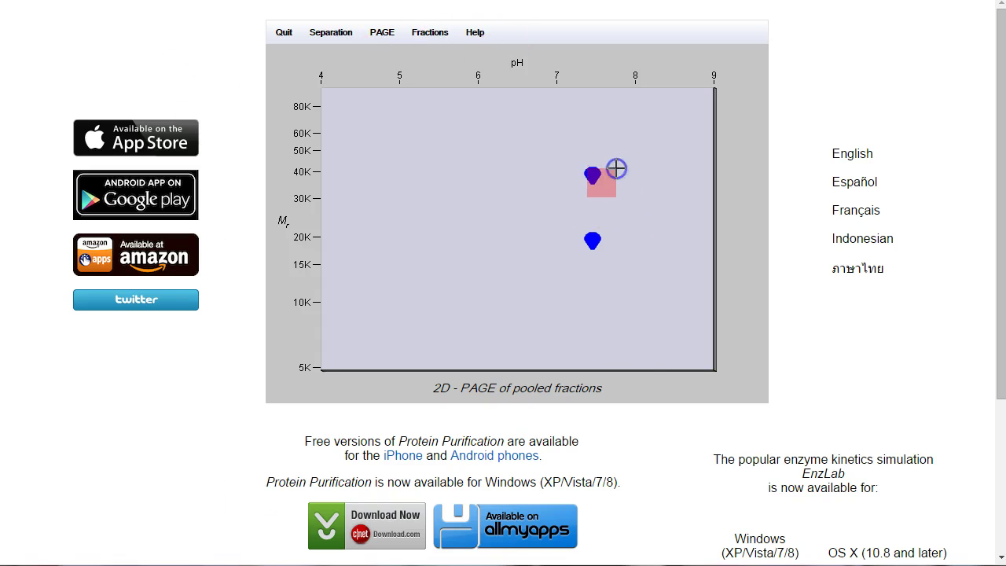
click(592, 236)
drag(575, 220, 614, 254)
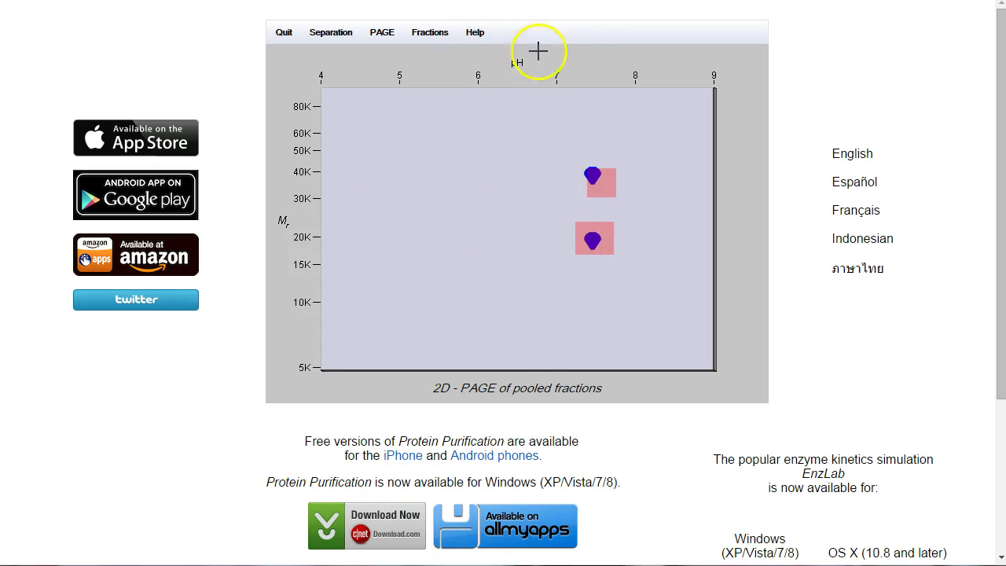
click(581, 18)
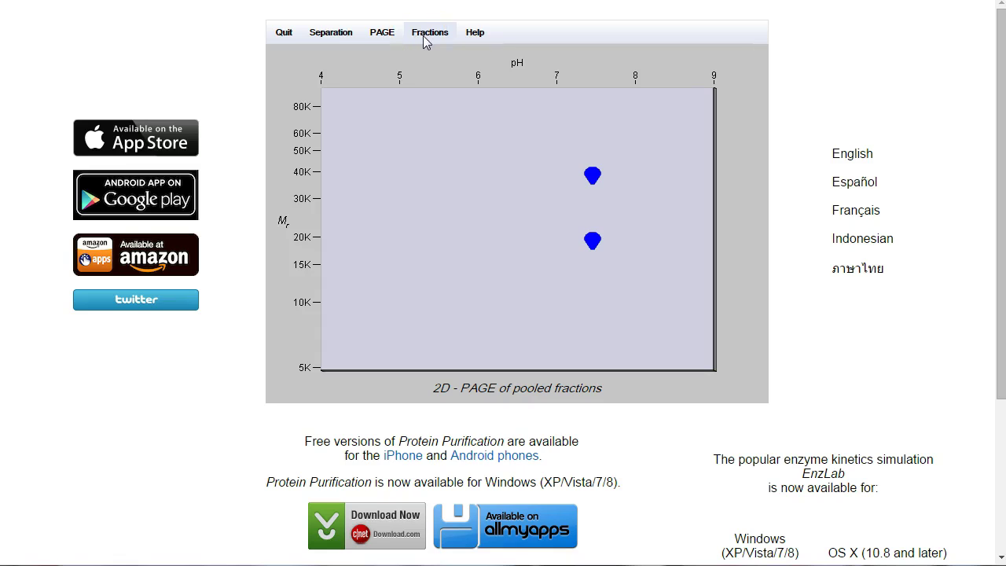
click(382, 32)
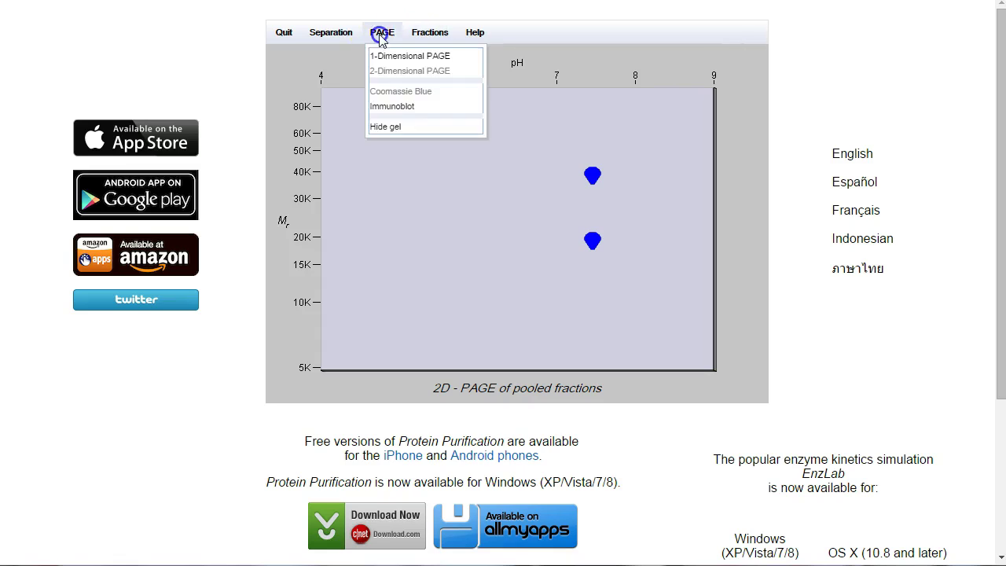
Hide the gel and set up gel filtration with Sephadex G-100 as the medium
click(386, 127)
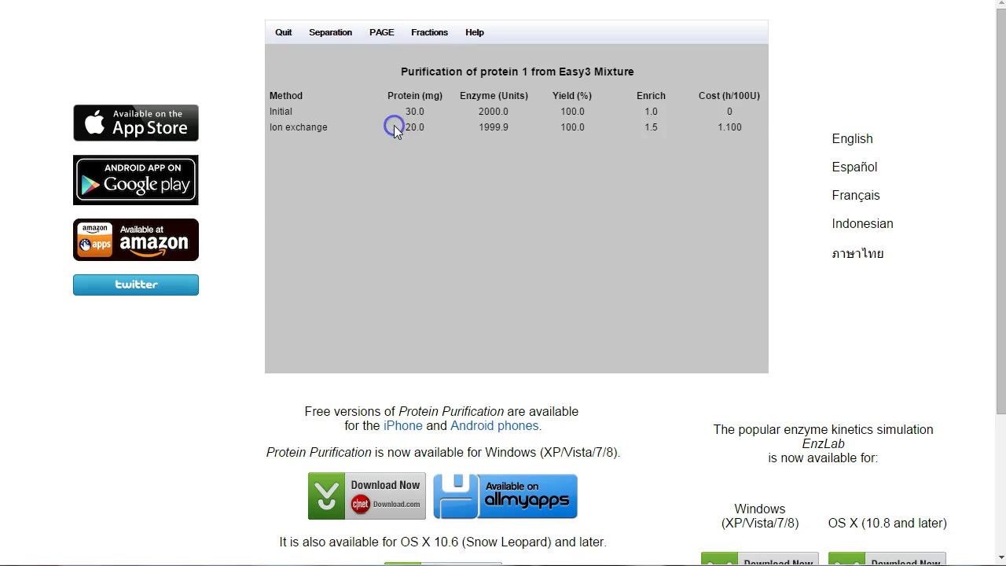
click(337, 36)
click(344, 87)
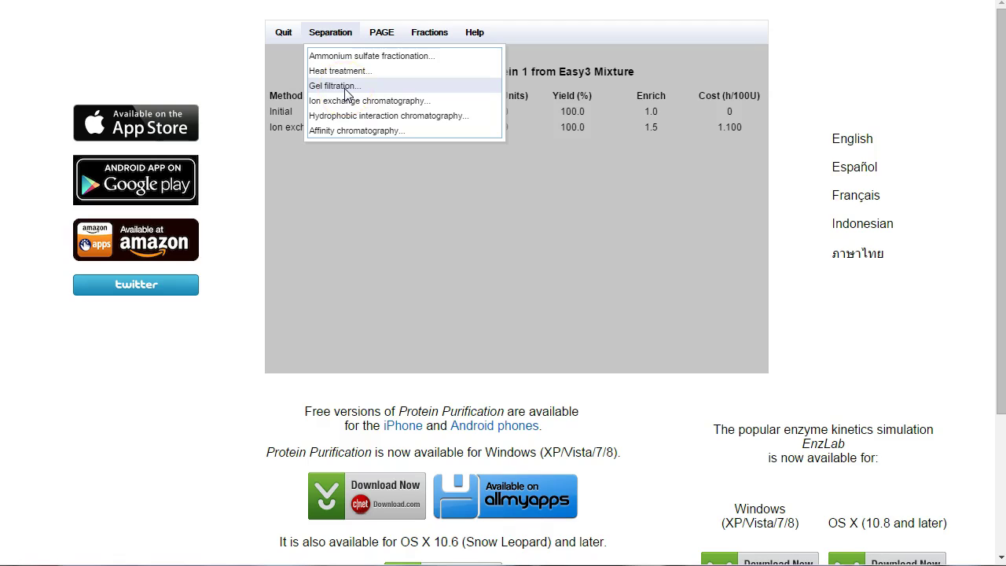
click(344, 87)
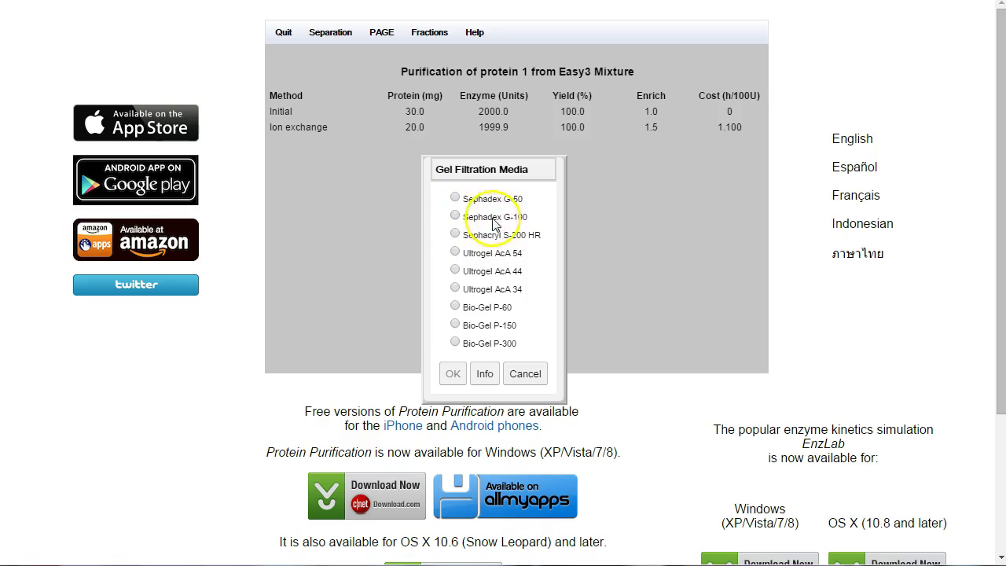
click(455, 216)
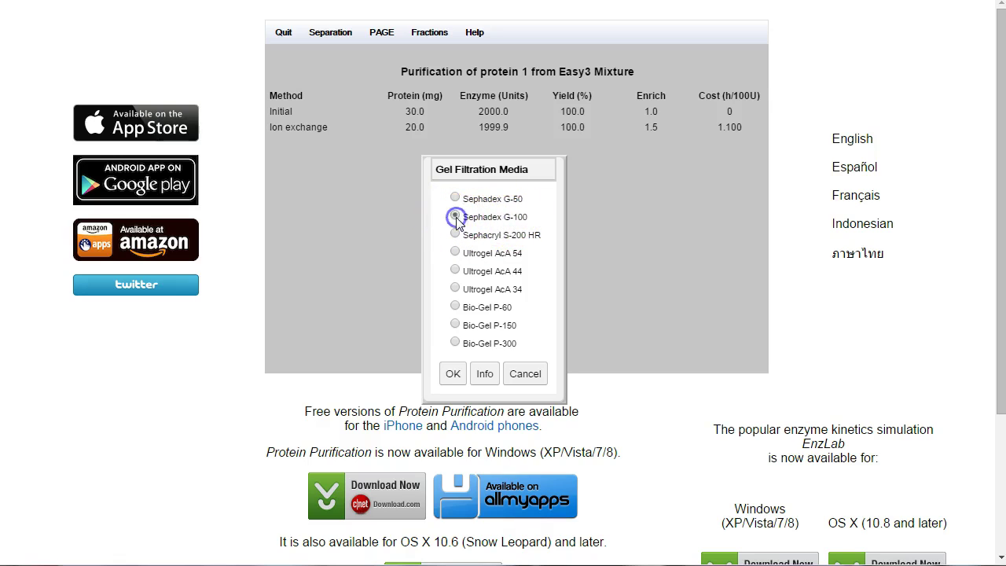
Run the Sephadex G-100 column and assay its fractions for enzyme activity
click(453, 375)
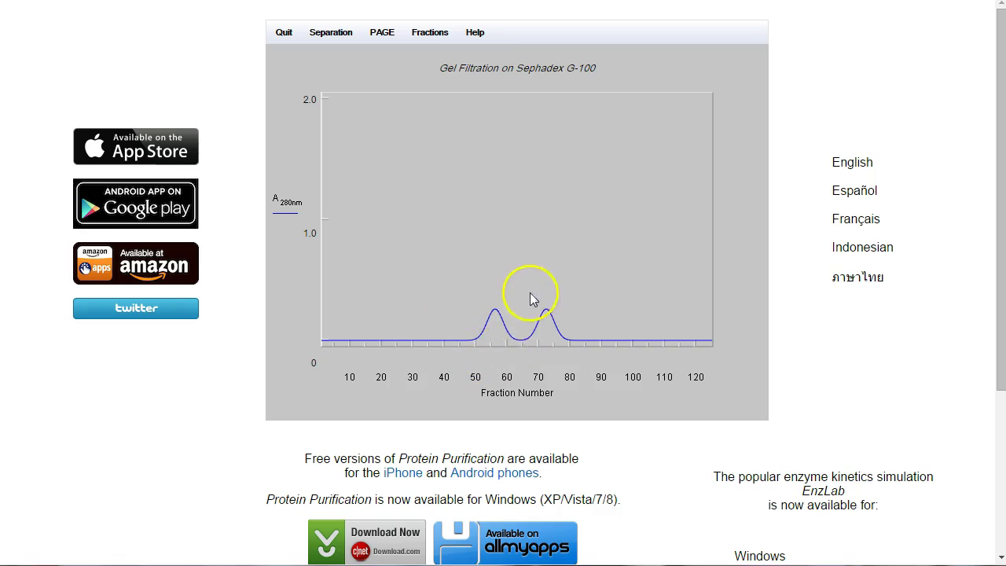
click(436, 34)
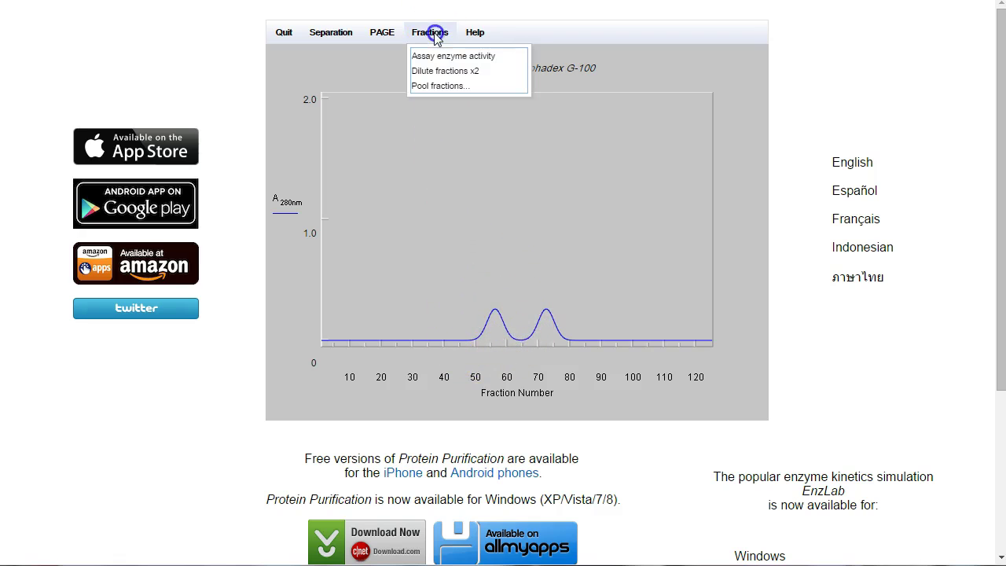
click(462, 59)
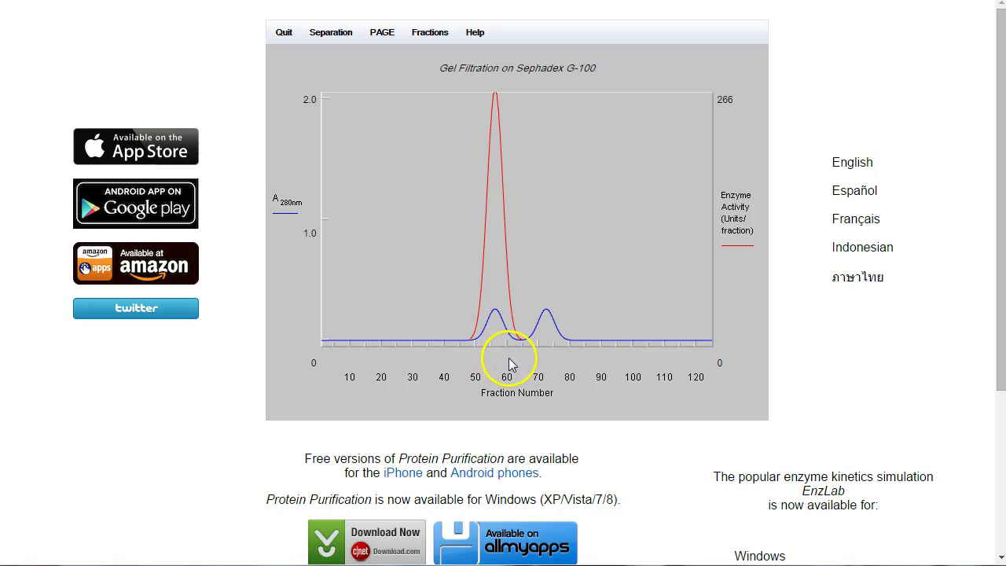
Pool Sephadex G-100 fractions 50 through 65 and close the step 2 summary
click(424, 35)
click(449, 84)
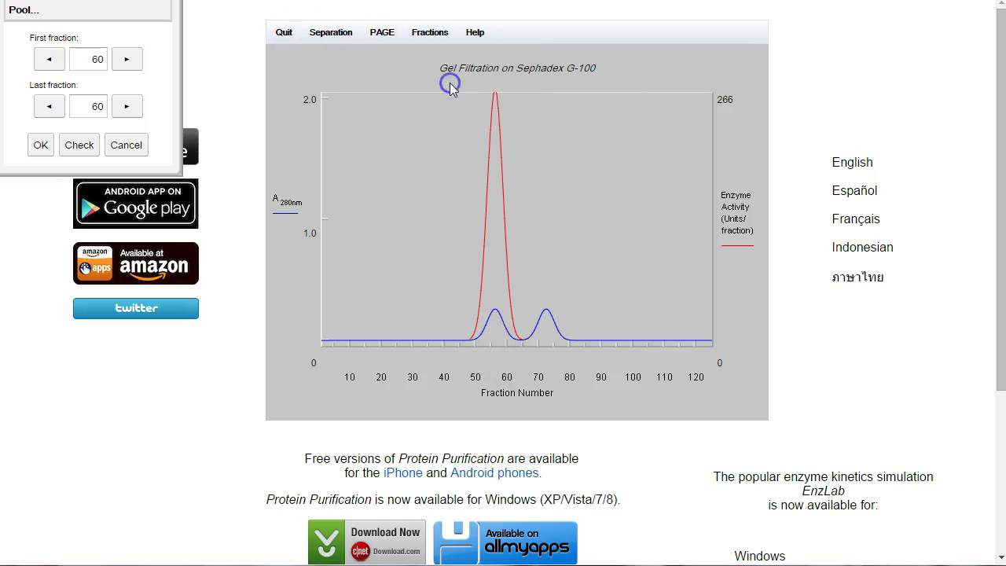
click(92, 59)
text(50)
double_click(99, 107)
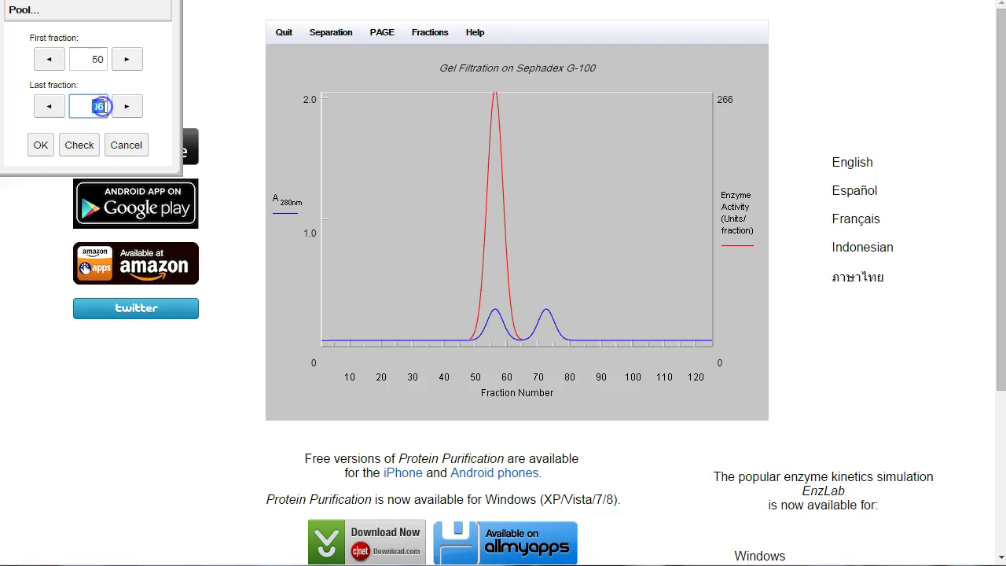
text(565)
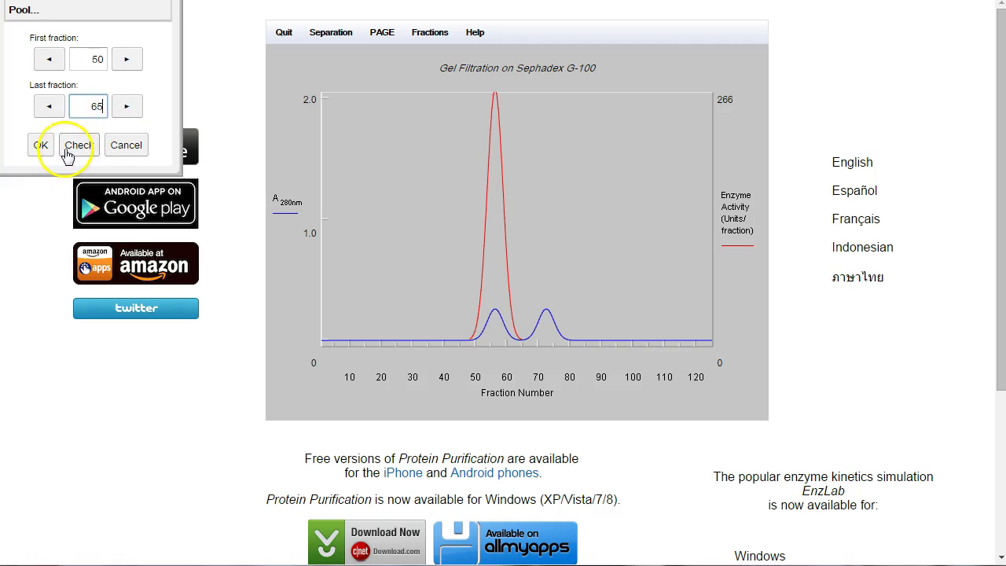
click(41, 146)
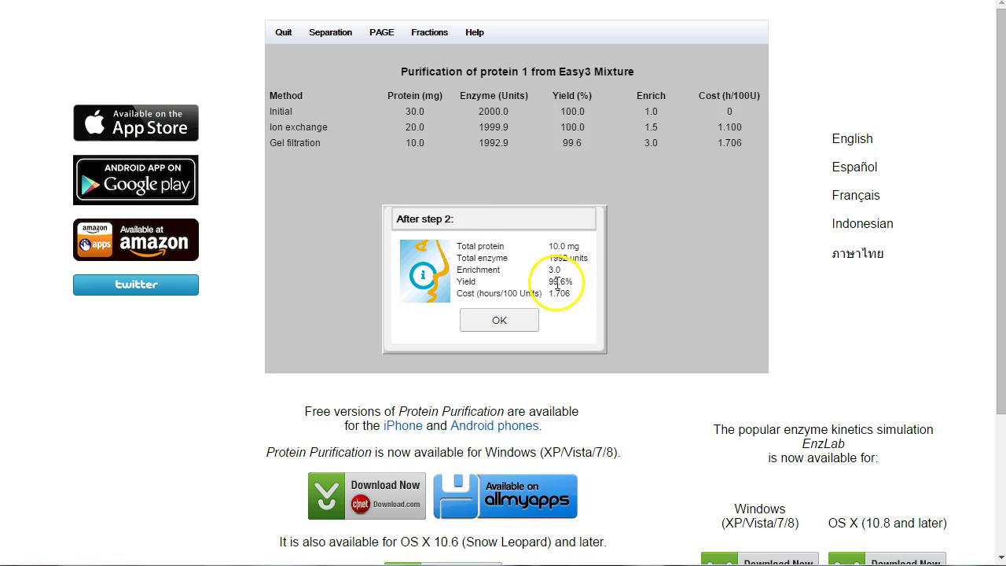
click(505, 321)
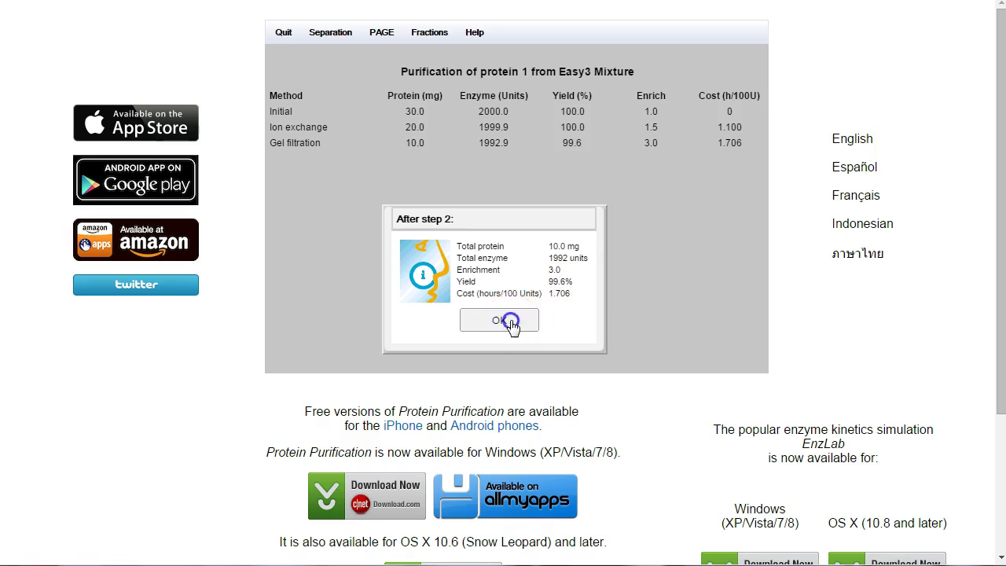
Run a 2-Dimensional PAGE of the gel-filtration pool, giving a single spot near 40K, pH 7.4
click(382, 32)
click(411, 71)
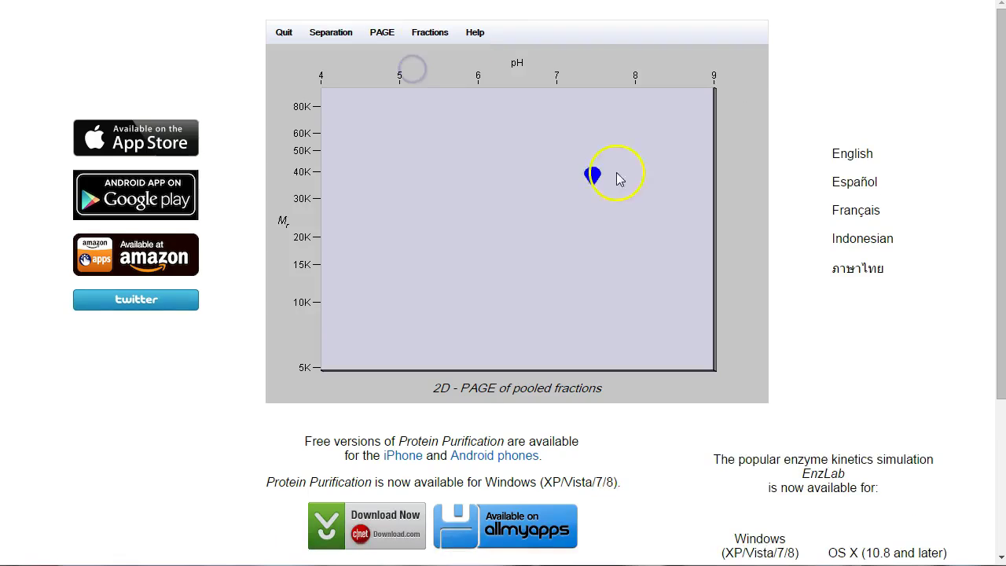